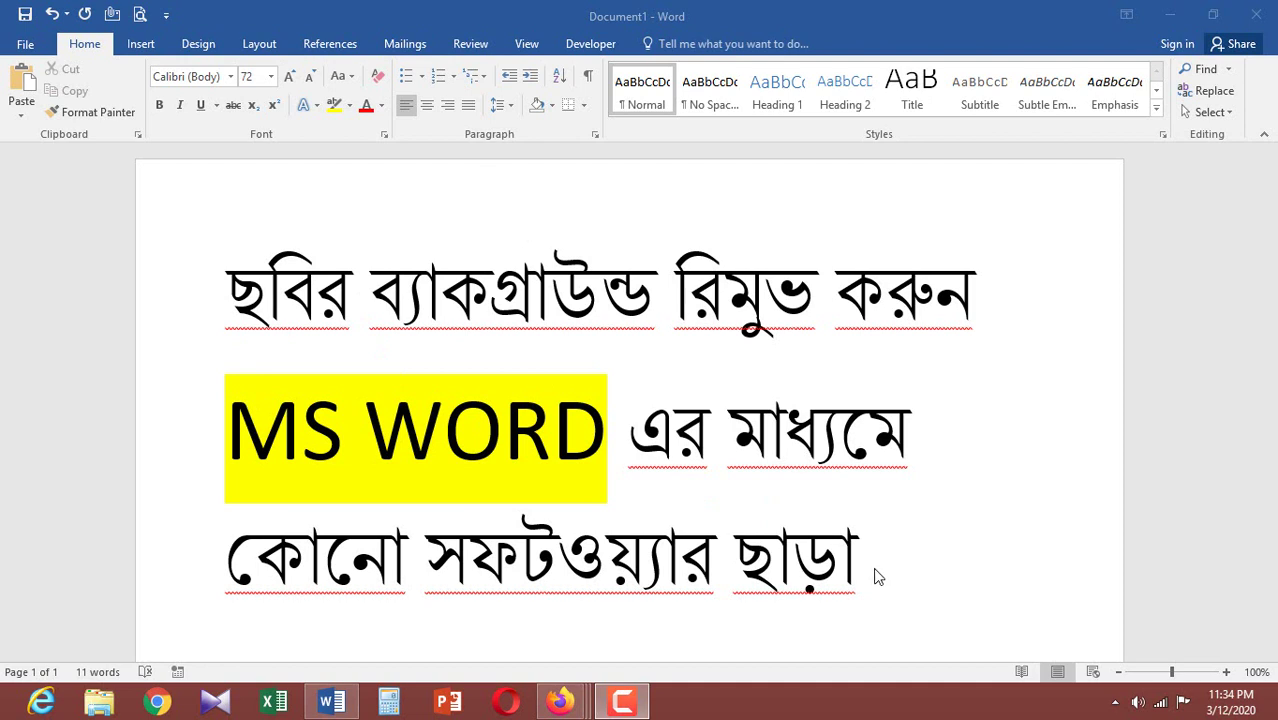
# Delete the whole Bengali title so the page is left blank
pyautogui.moveTo(860, 572)
pyautogui.mouseDown()
pyautogui.moveTo(428, 465)
pyautogui.moveTo(217, 331)
pyautogui.moveTo(224, 319)
pyautogui.mouseUp()
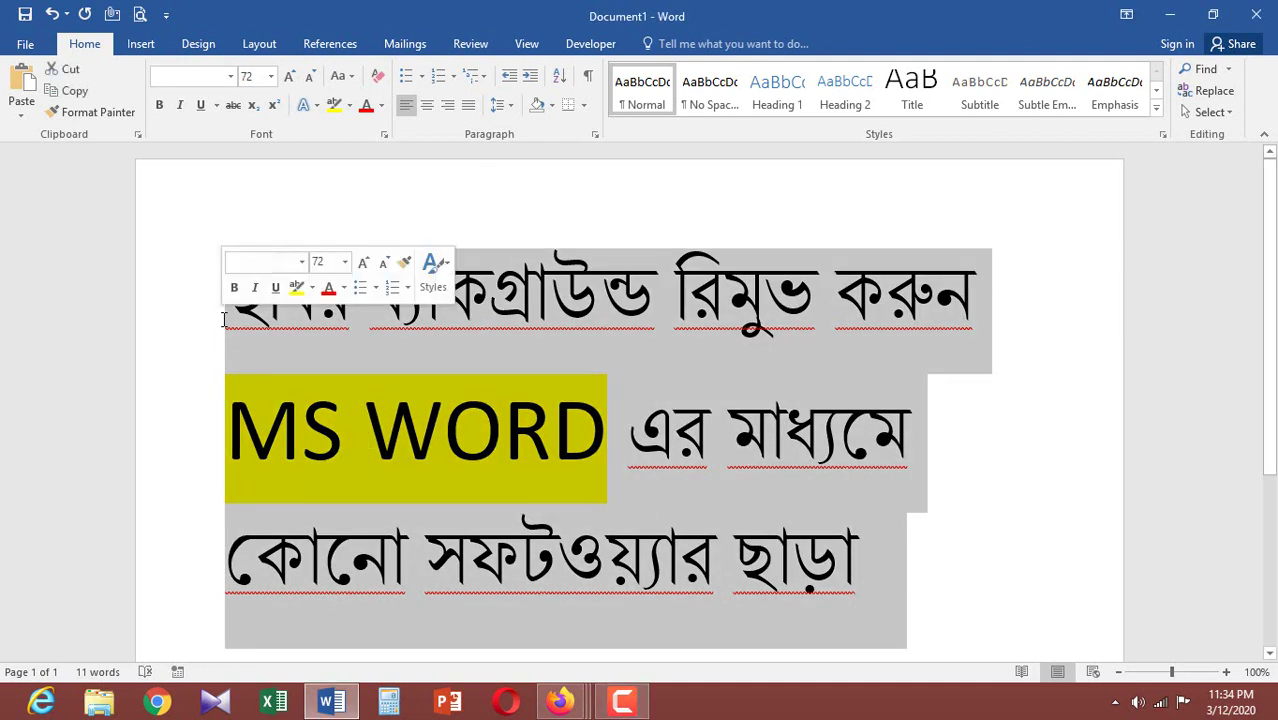
pyautogui.press('Delete')
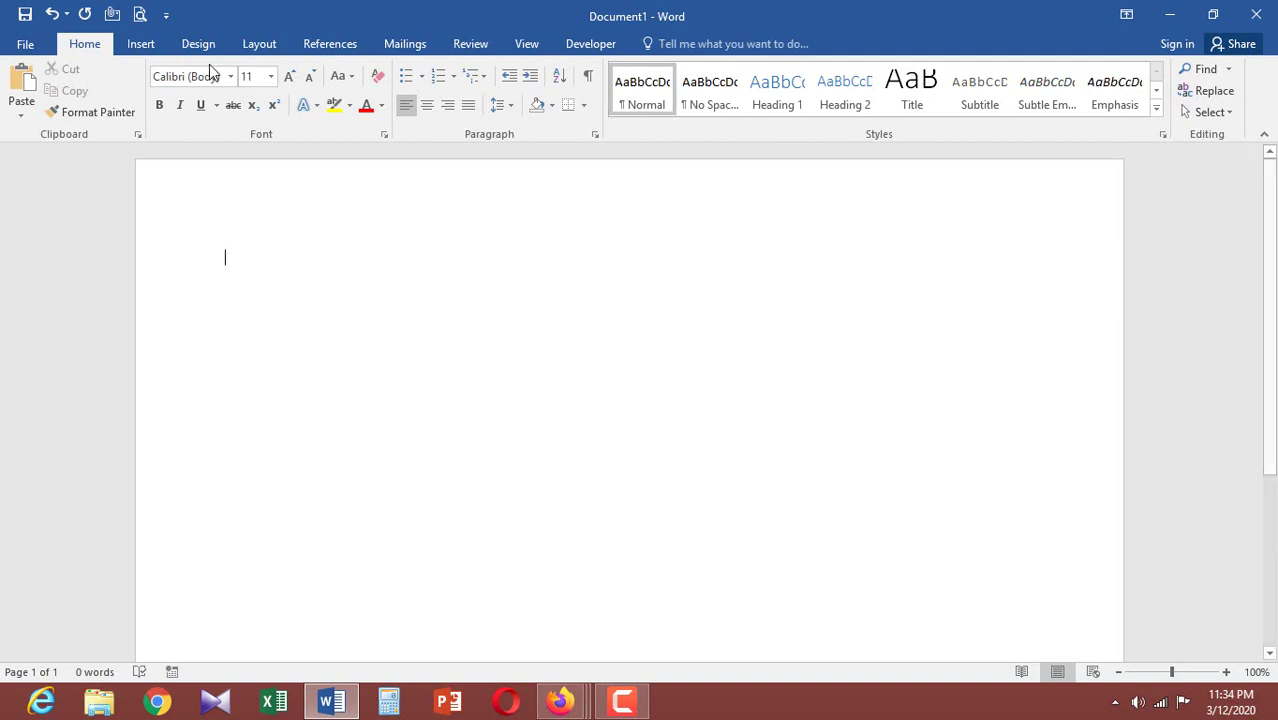
pyautogui.click(143, 44)
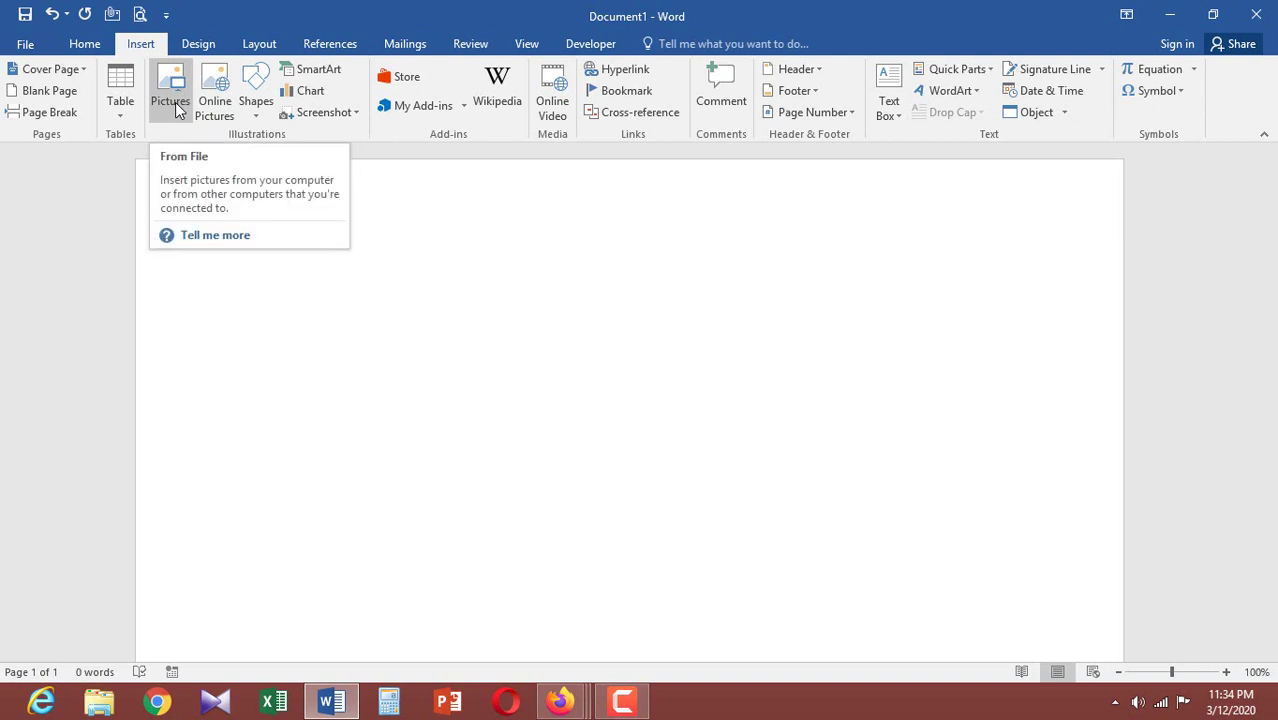
# Insert the 'unnamed' question-mark picture into the document at 4.81" by 4.82"
pyautogui.click(175, 102)
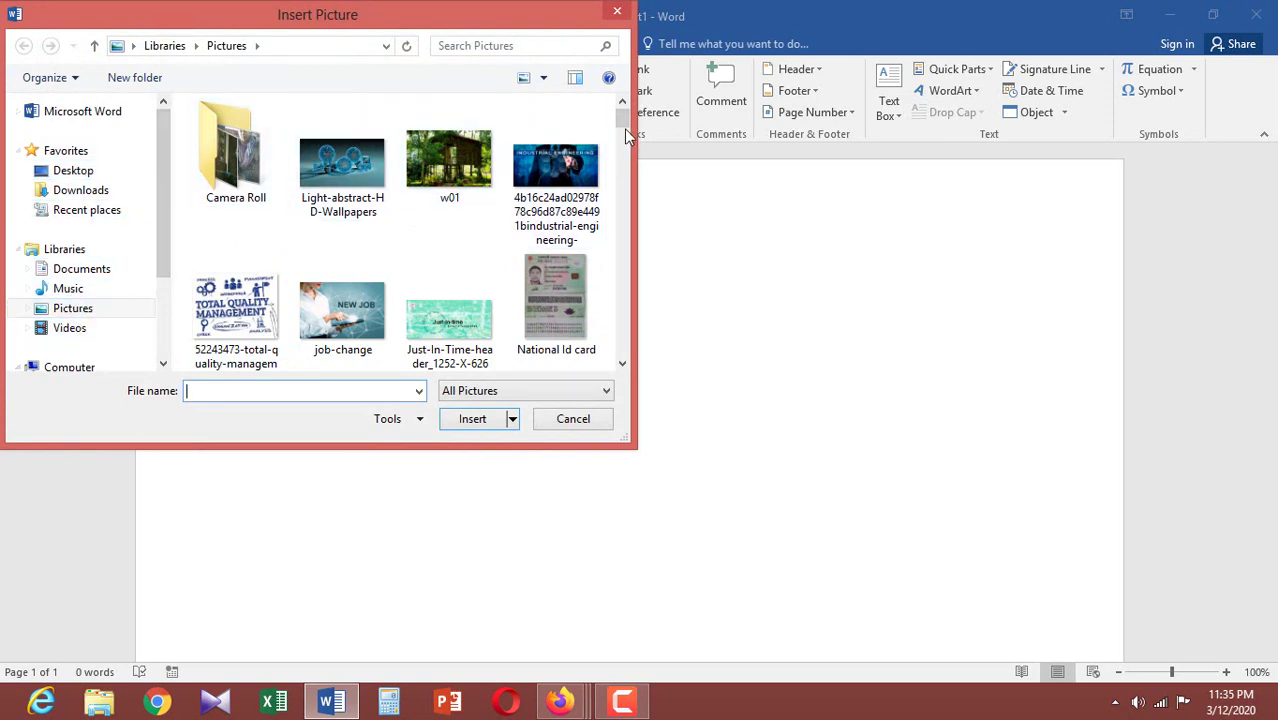
pyautogui.moveTo(623, 120); pyautogui.dragTo(620, 348)
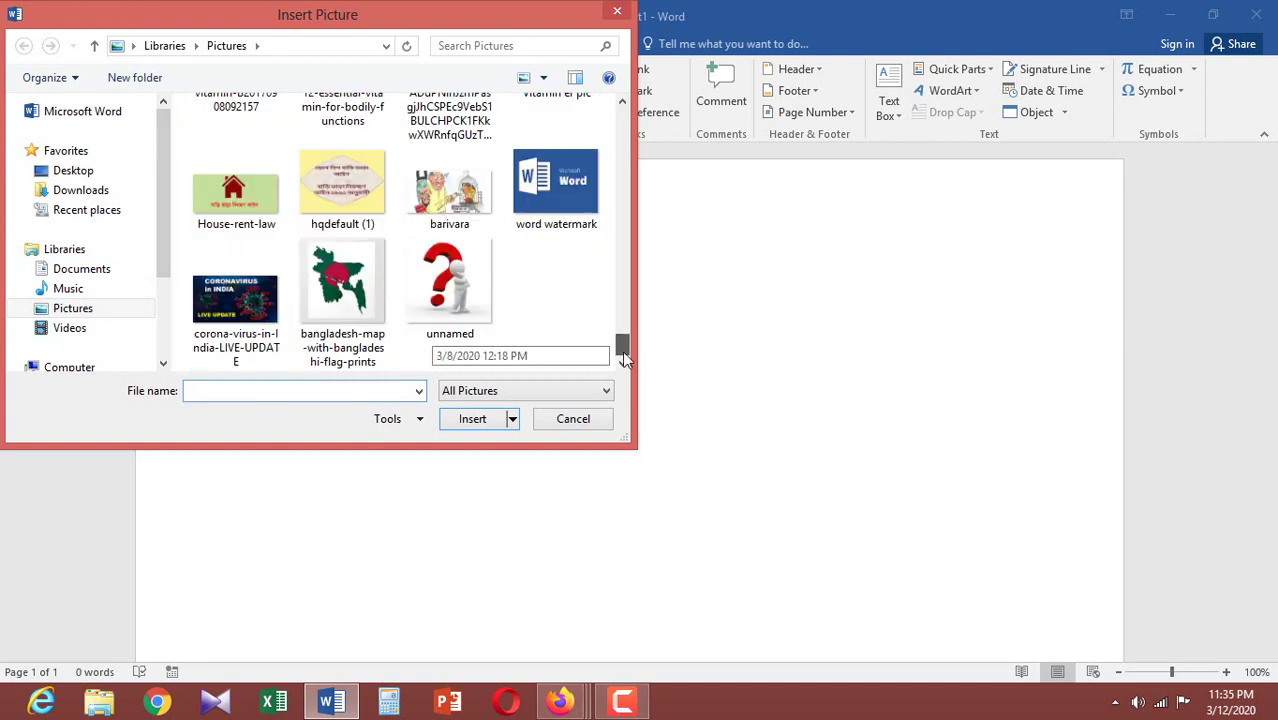
pyautogui.click(452, 290)
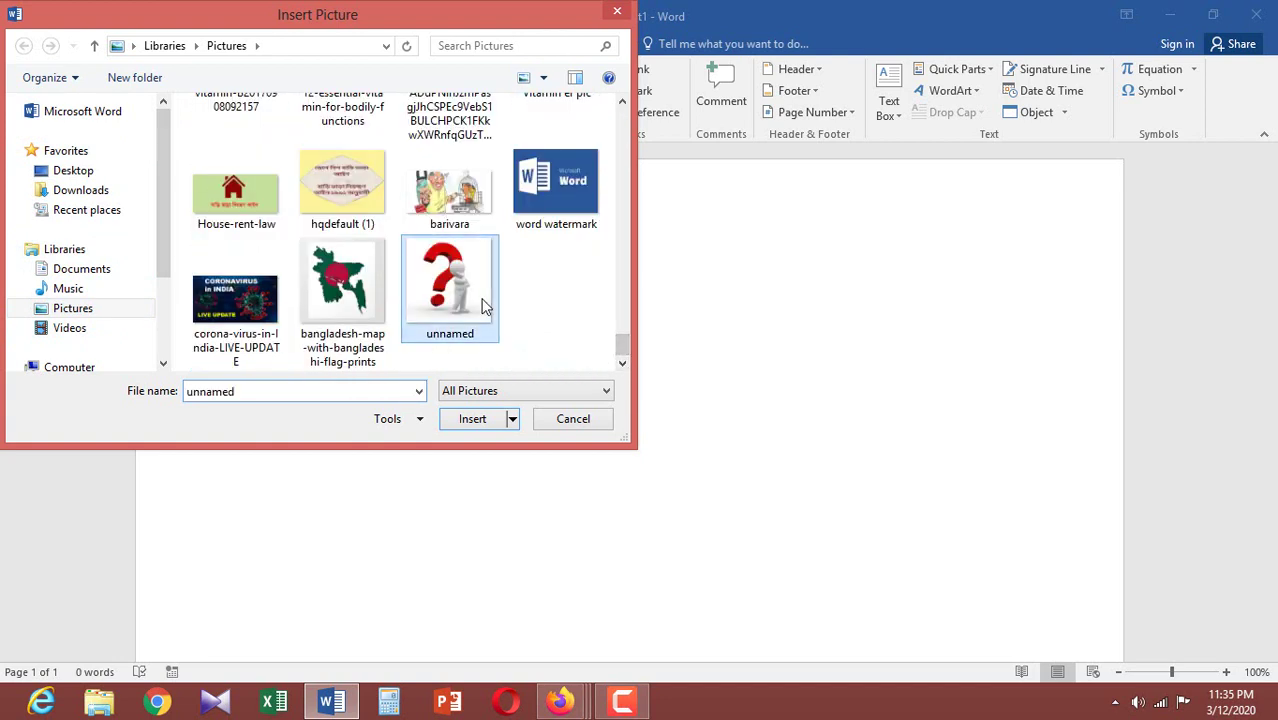
pyautogui.click(466, 420)
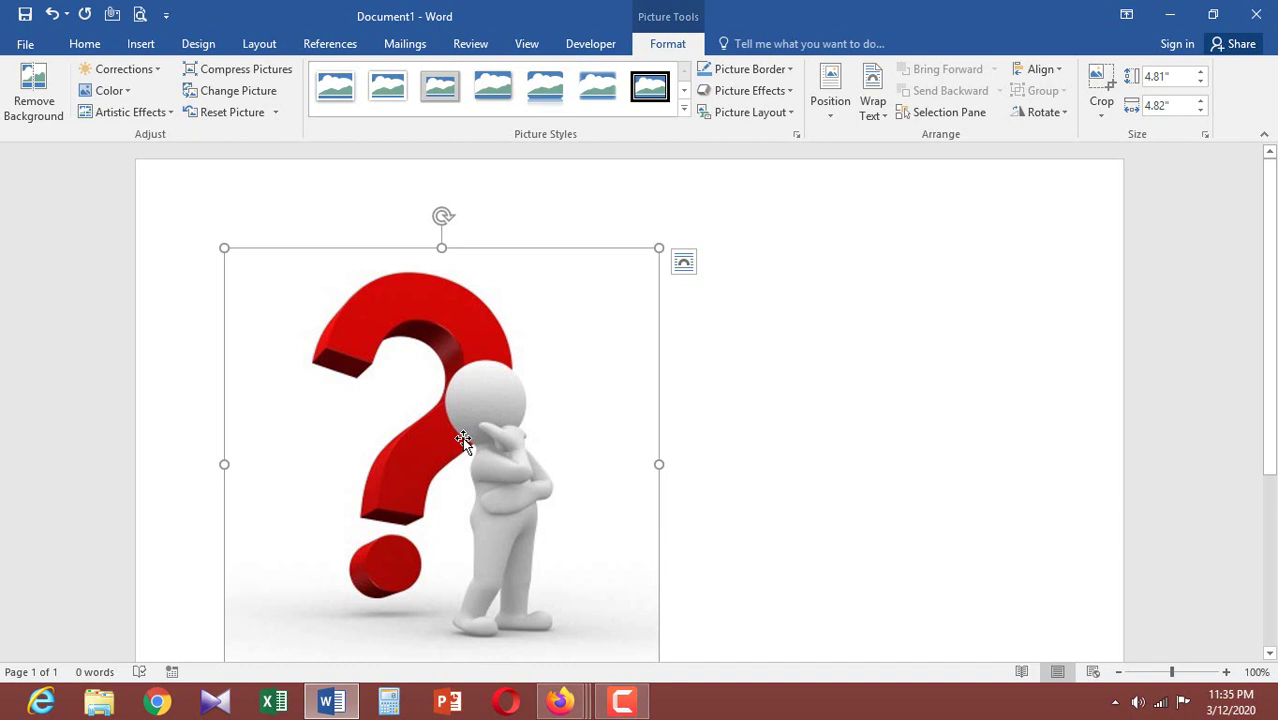
pyautogui.click(715, 281)
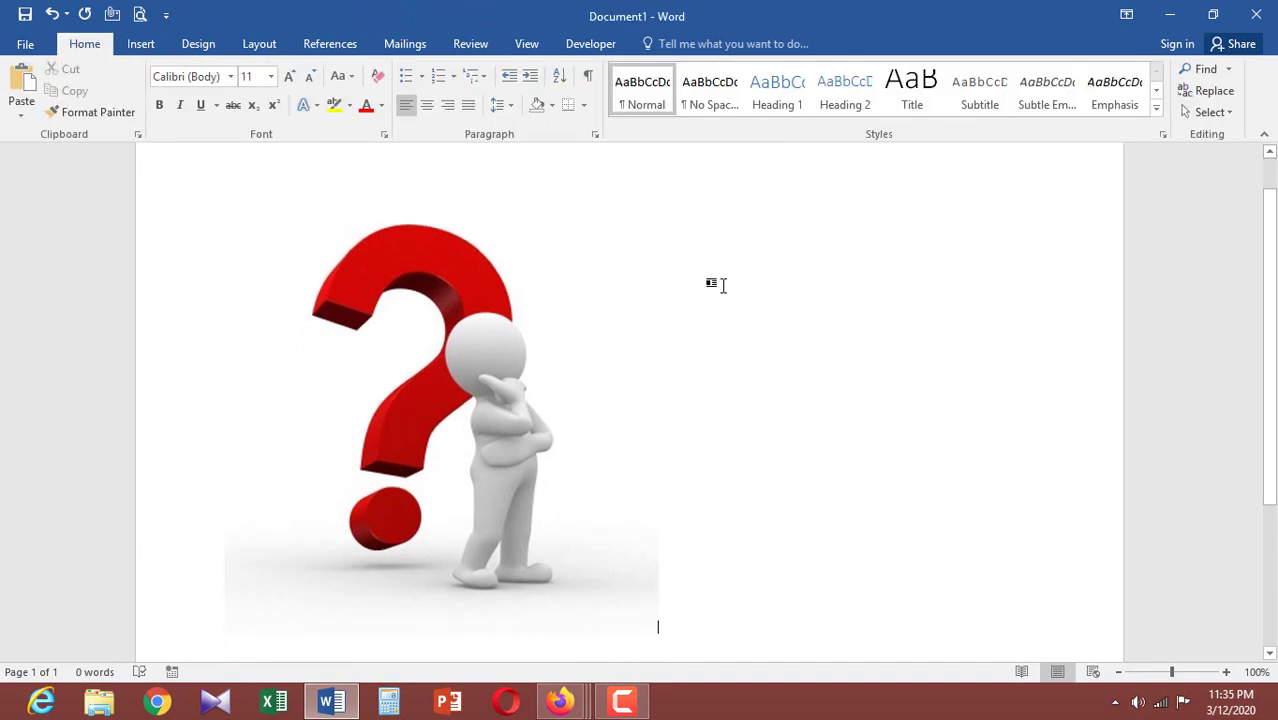
pyautogui.click(527, 288)
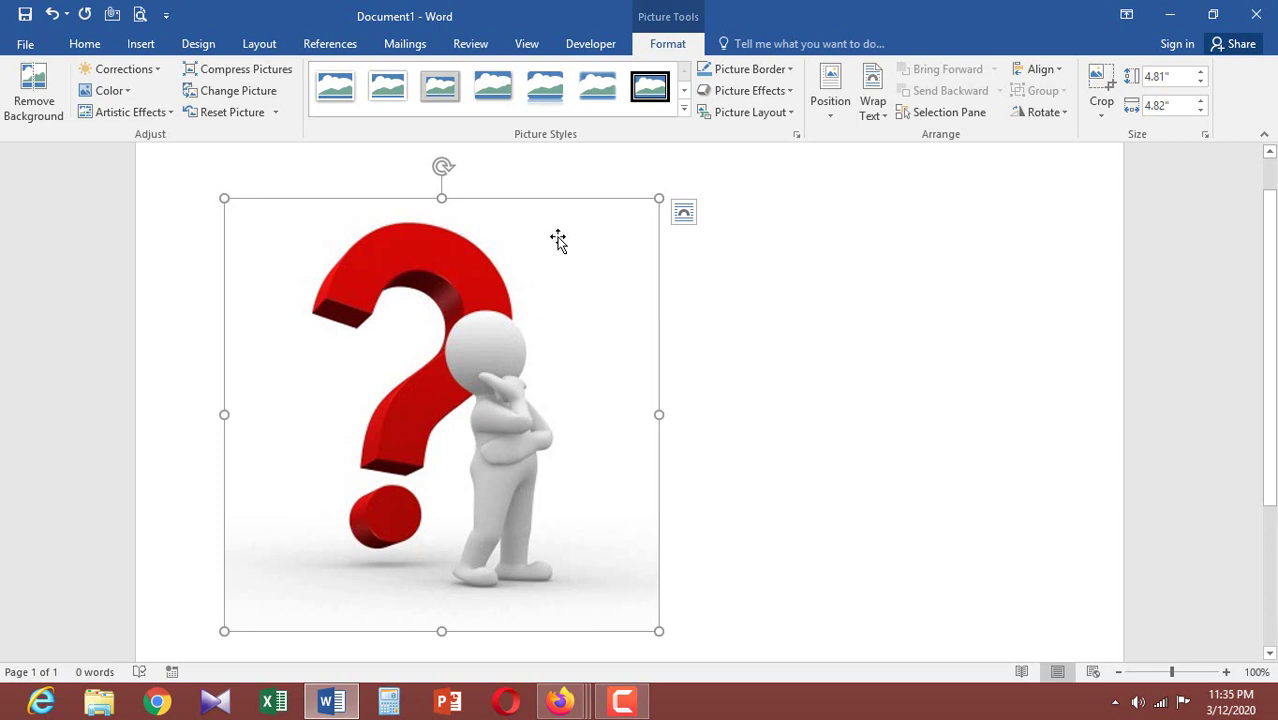
pyautogui.click(756, 274)
pyautogui.click(540, 247)
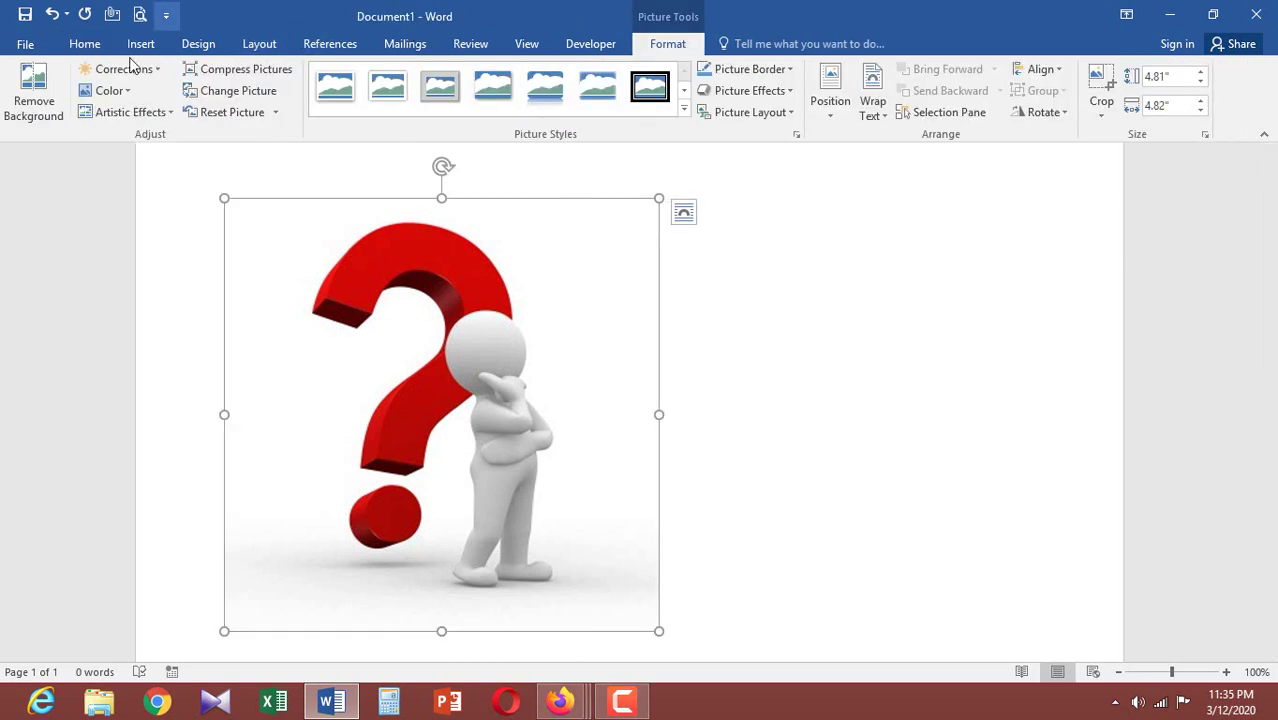
# Start background removal and stretch the kept area's top edge upward over the whole figure
pyautogui.click(32, 110)
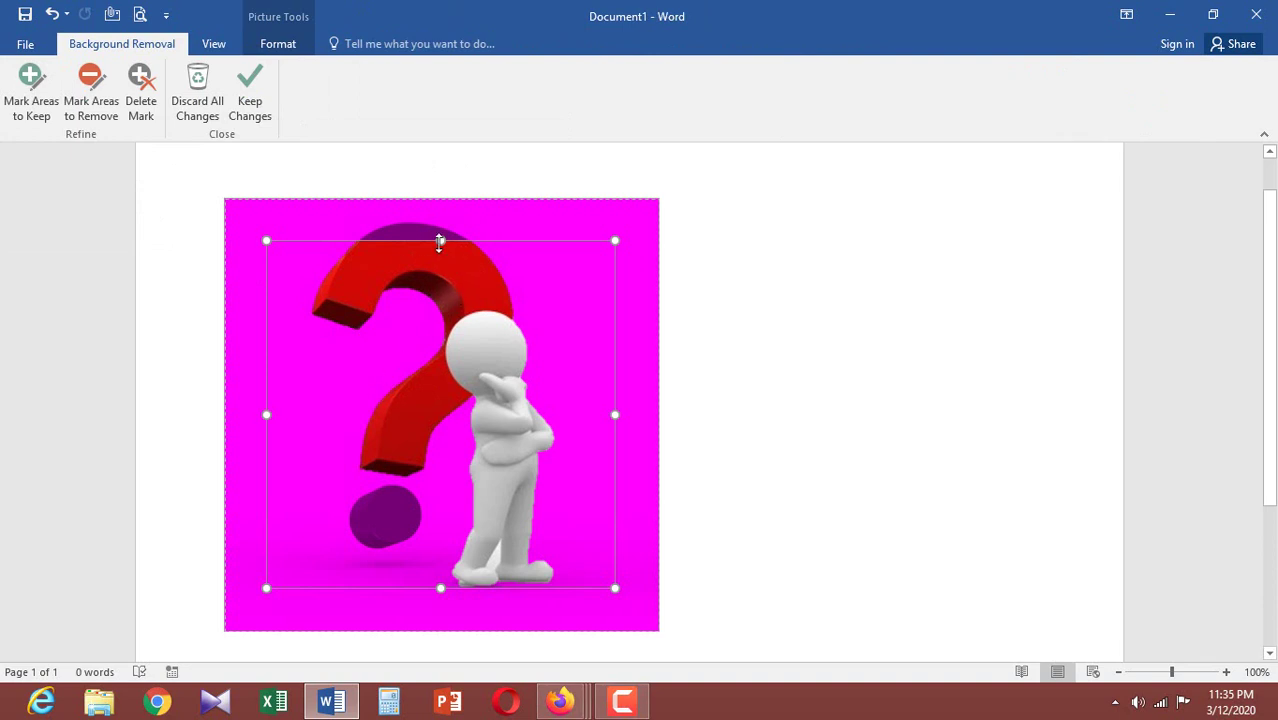
pyautogui.moveTo(440, 241); pyautogui.dragTo(443, 221)
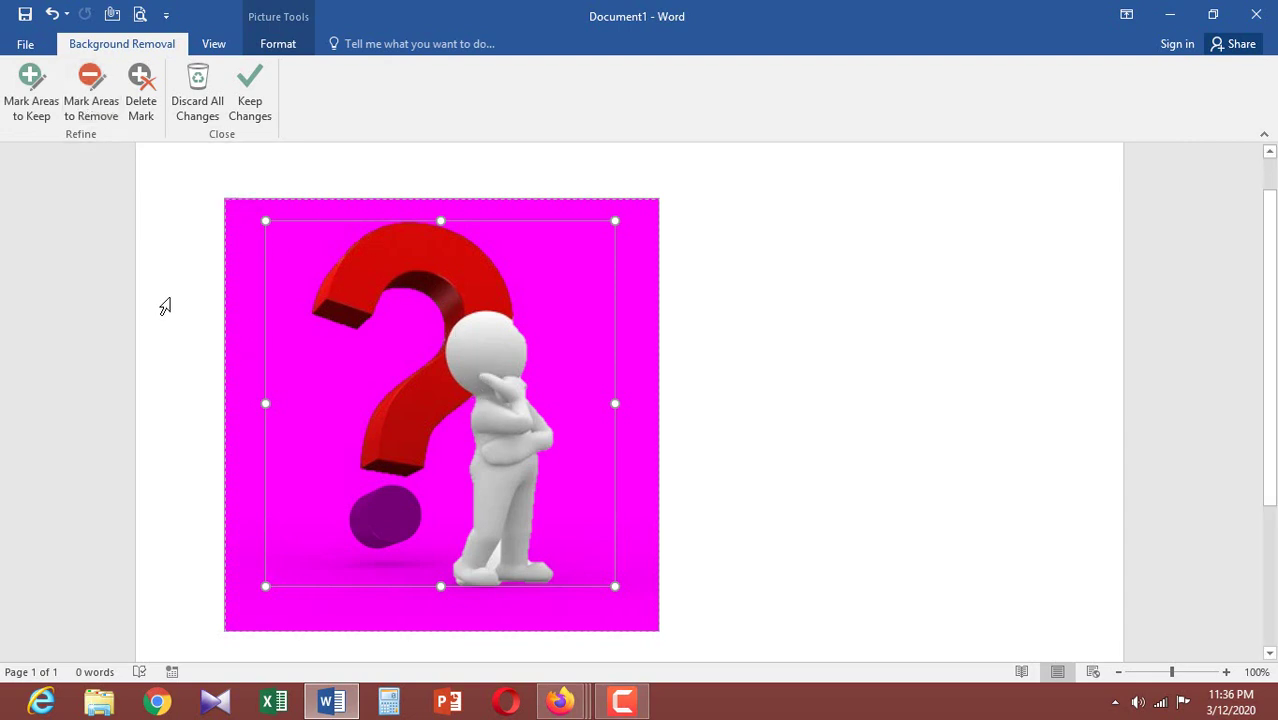
pyautogui.click(82, 94)
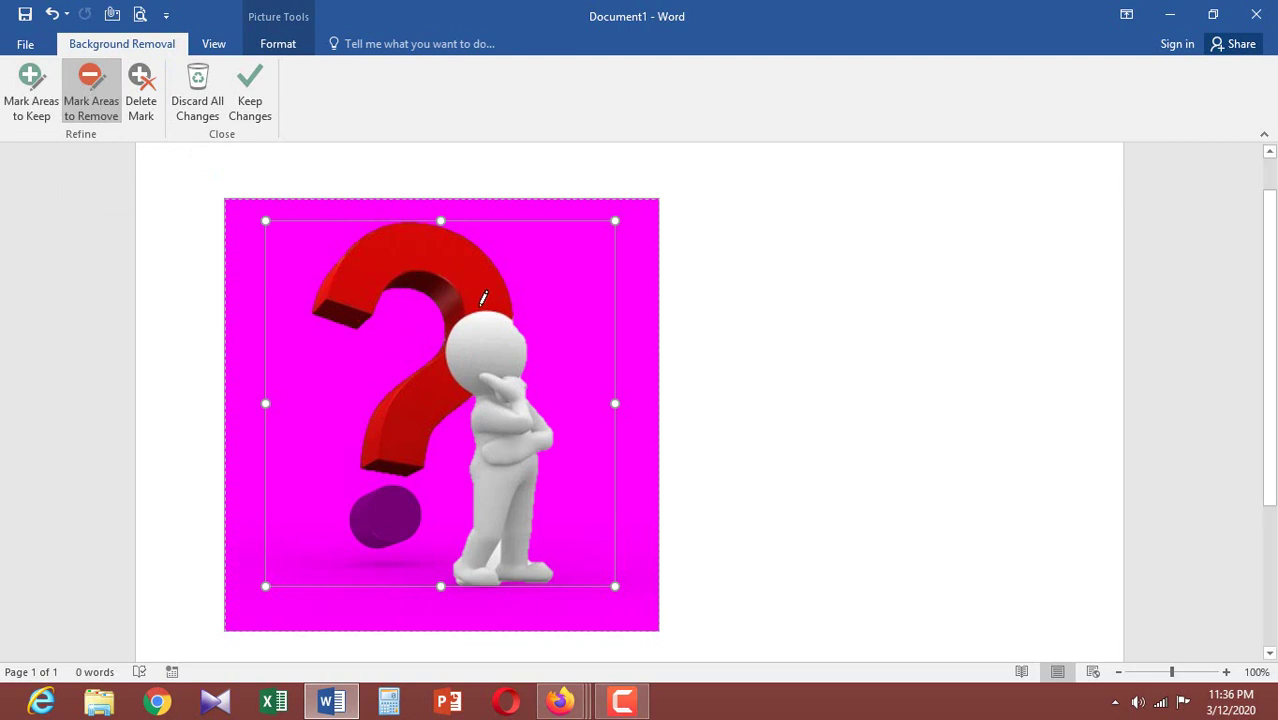
# Mark the red question mark for removal along the figure's head and side
pyautogui.moveTo(477, 307); pyautogui.dragTo(440, 353)
pyautogui.click(456, 389)
pyautogui.moveTo(477, 306); pyautogui.dragTo(444, 336)
pyautogui.moveTo(455, 389); pyautogui.dragTo(443, 341)
pyautogui.moveTo(458, 498); pyautogui.dragTo(456, 490)
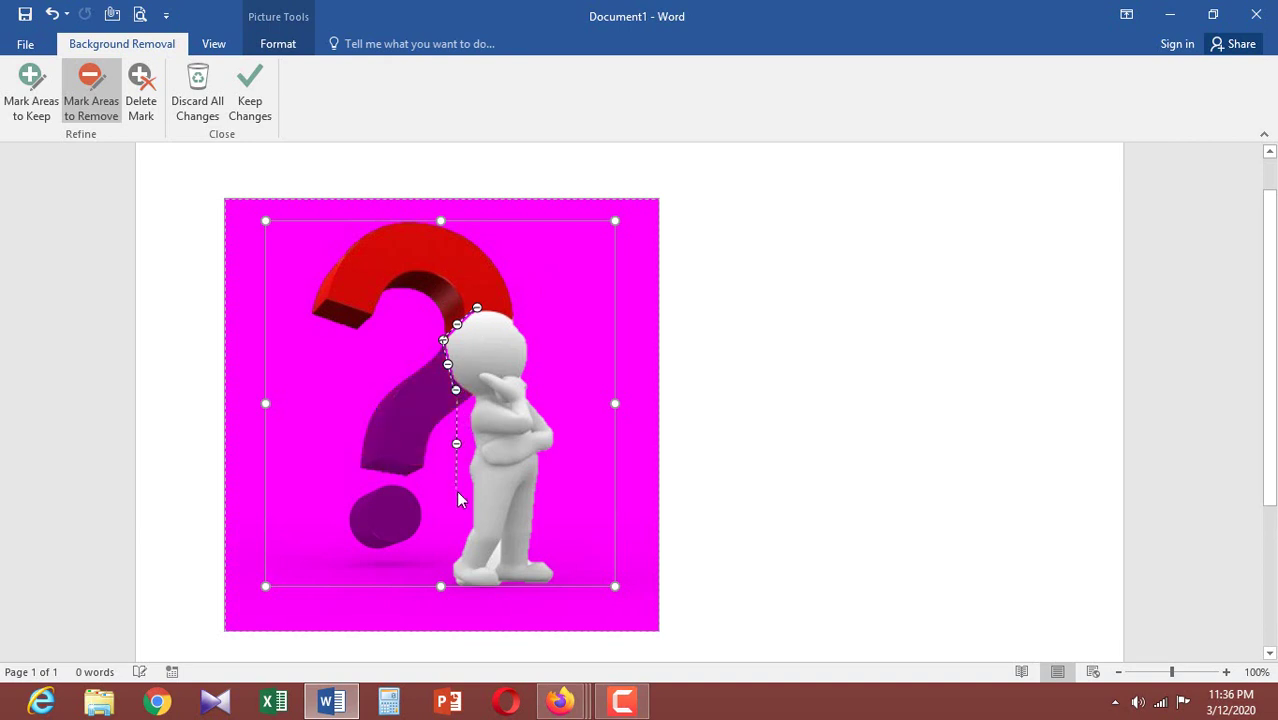
pyautogui.click(462, 396)
pyautogui.click(473, 425)
pyautogui.click(468, 447)
pyautogui.click(463, 477)
# Mark leftover spots at the question mark's top and near the foot, then keep the changes
pyautogui.moveTo(545, 302); pyautogui.dragTo(541, 296)
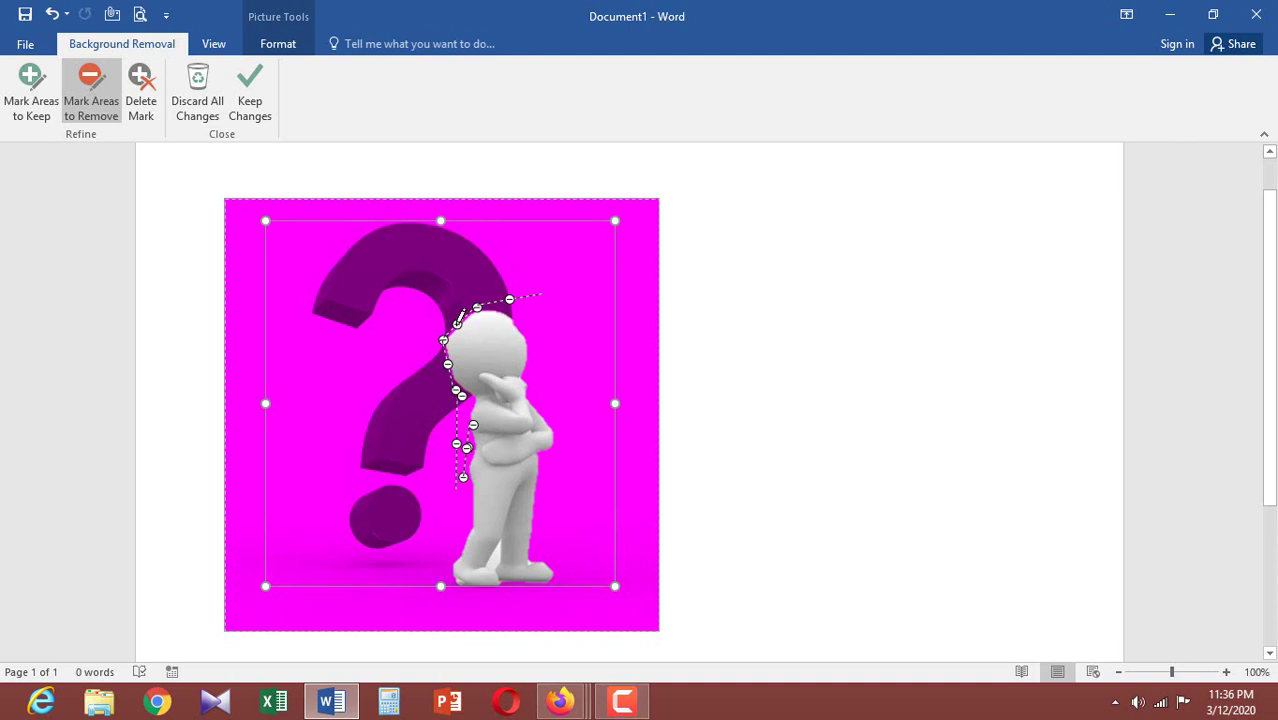
pyautogui.moveTo(456, 323); pyautogui.dragTo(443, 315)
pyautogui.click(495, 563)
pyautogui.moveTo(501, 543); pyautogui.dragTo(496, 561)
pyautogui.click(706, 303)
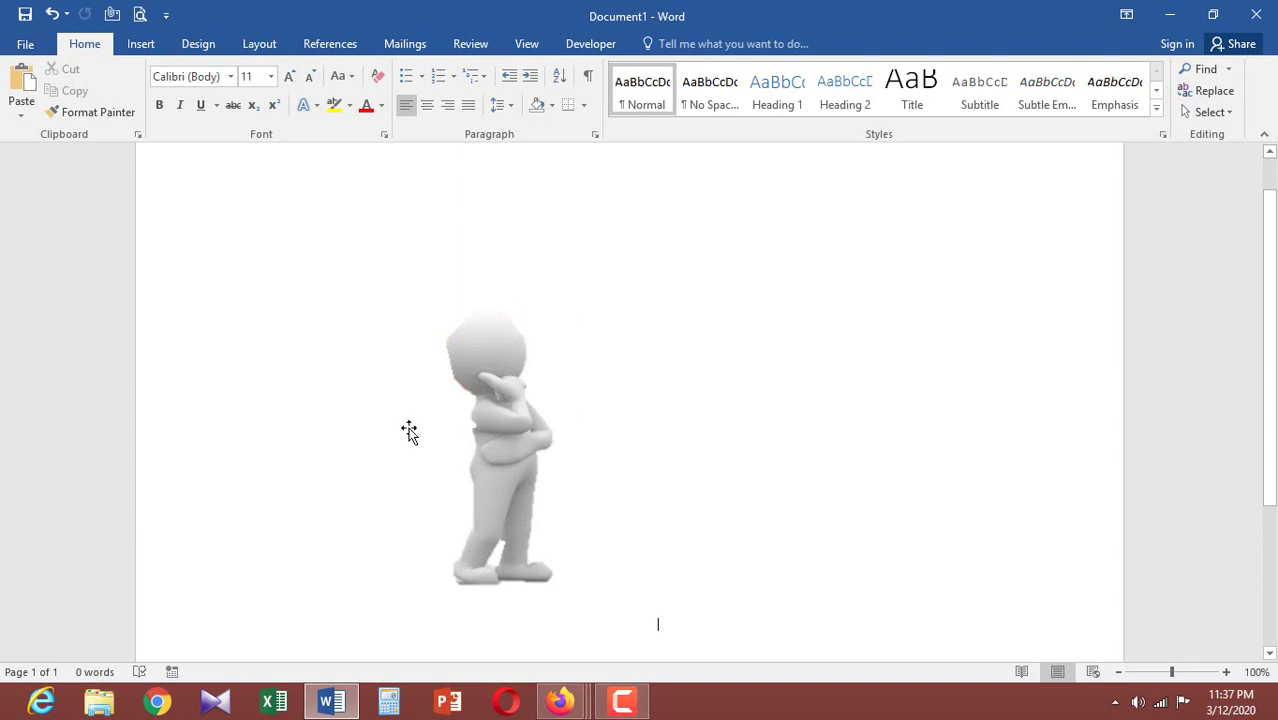
pyautogui.click(51, 14)
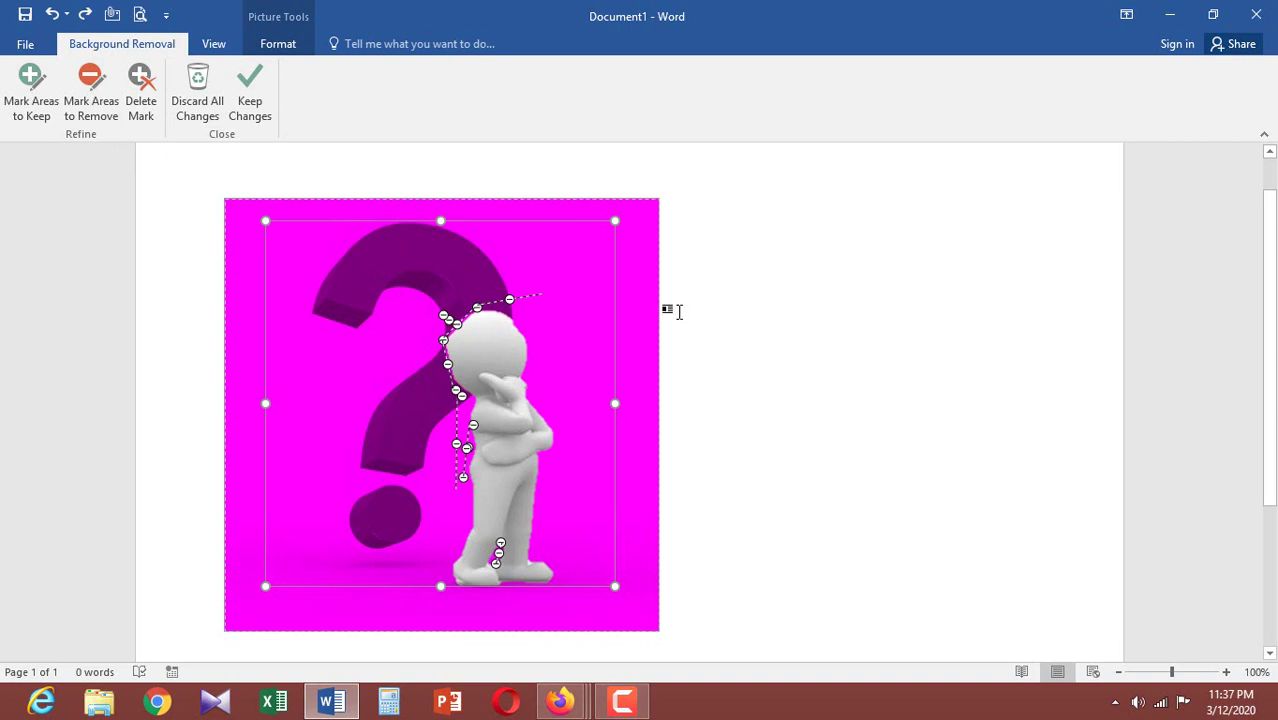
pyautogui.click(723, 303)
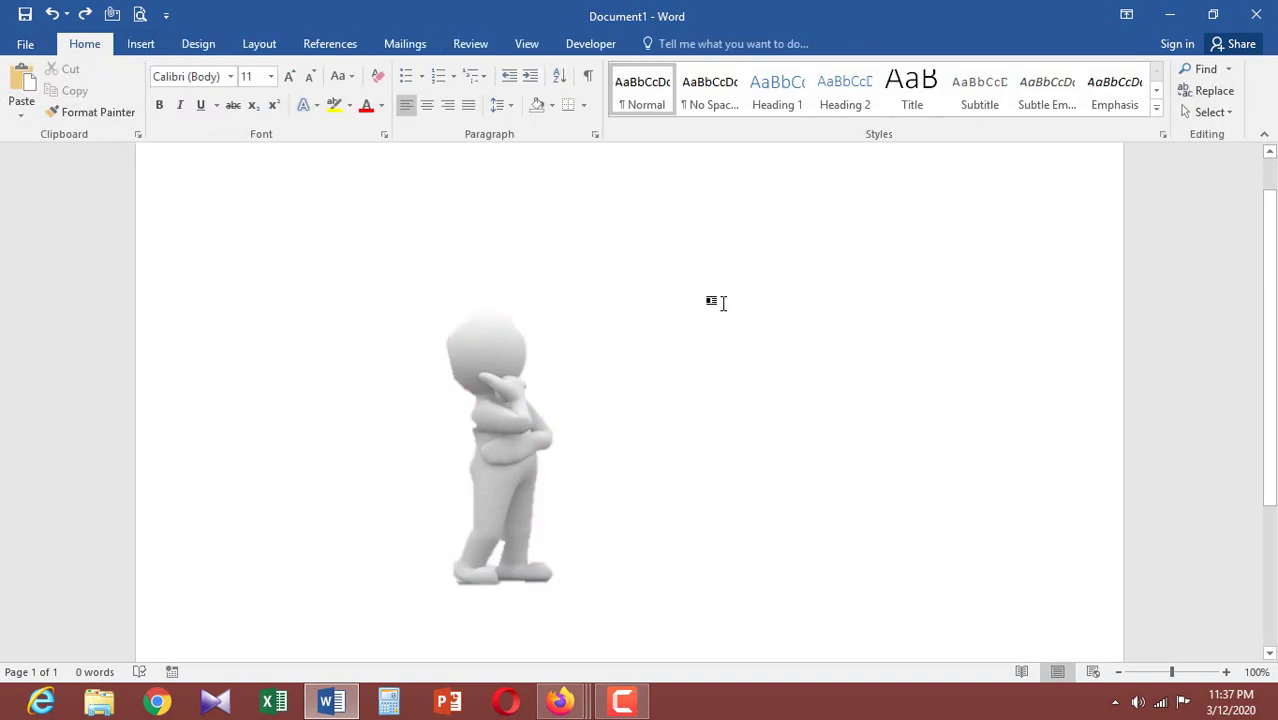